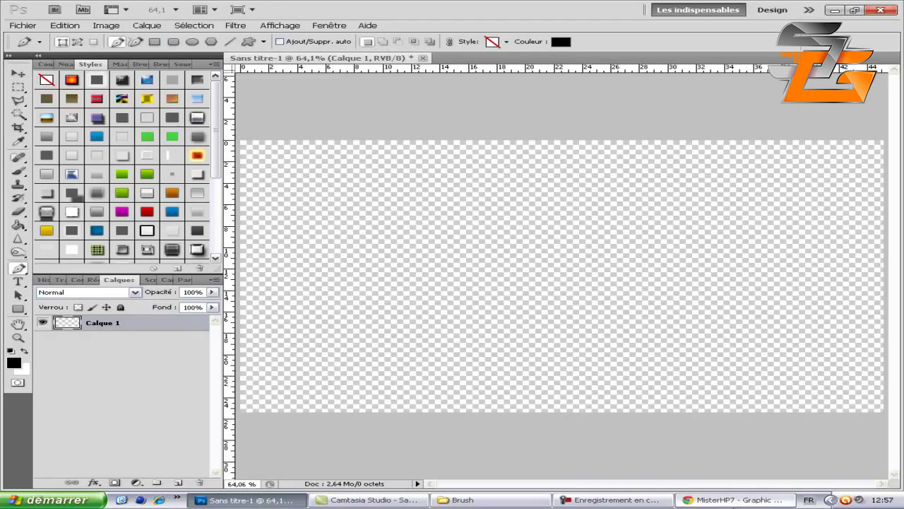
# Switch to Chrome, search Google for "brush photoshop" and look through the results
pyautogui.click(296, 8)
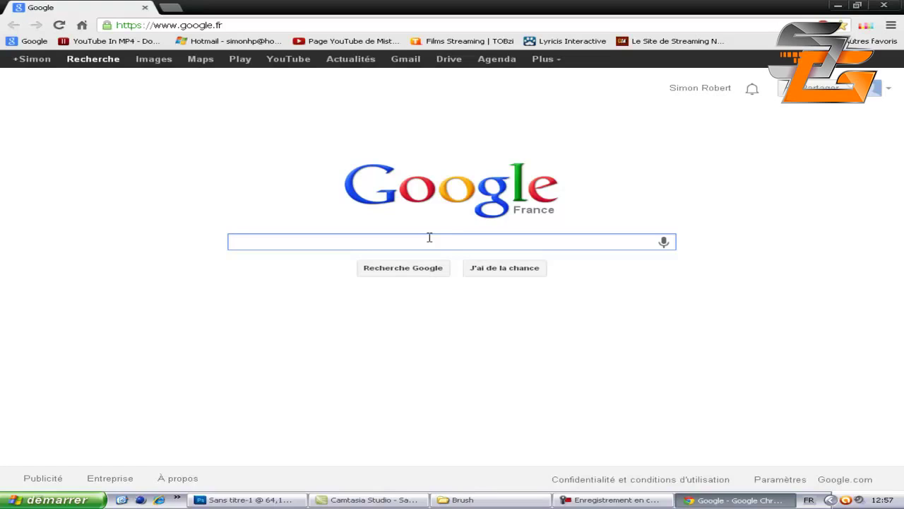
pyautogui.write('brush')
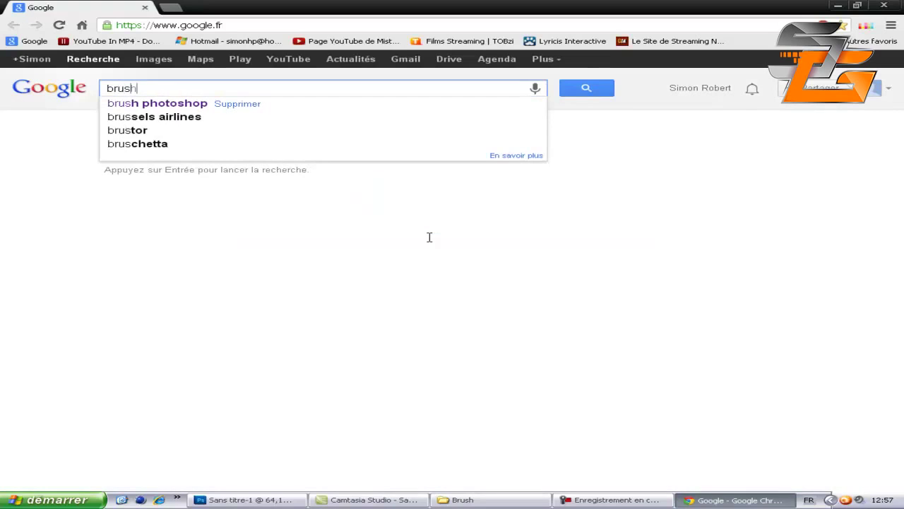
pyautogui.click(148, 104)
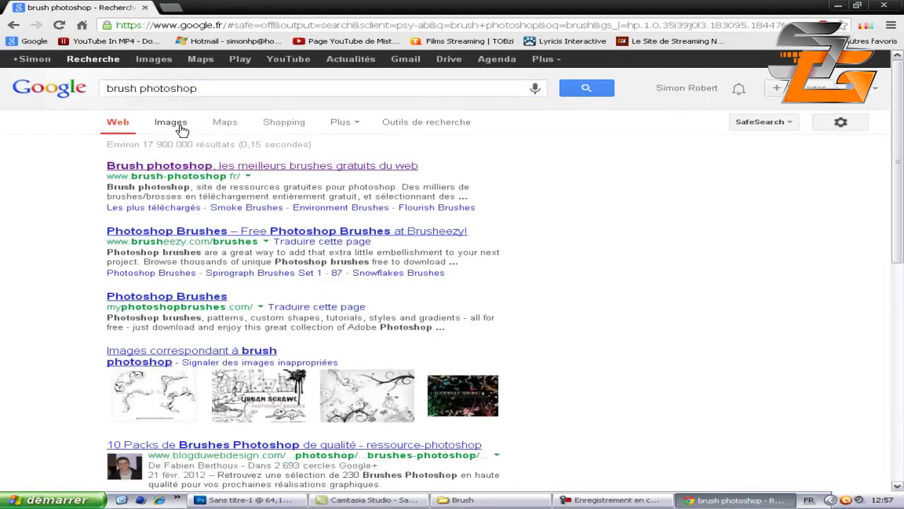
pyautogui.scroll(-10, 332, 293)
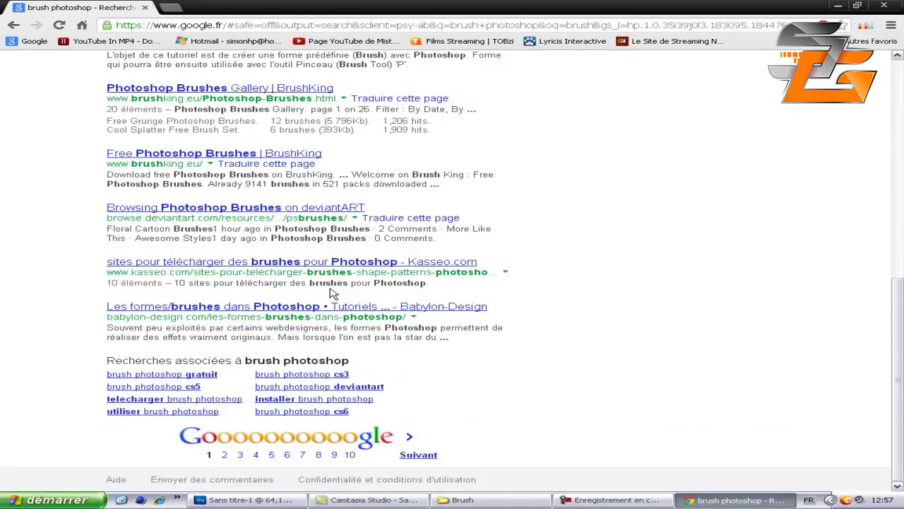
pyautogui.scroll(10, 332, 293)
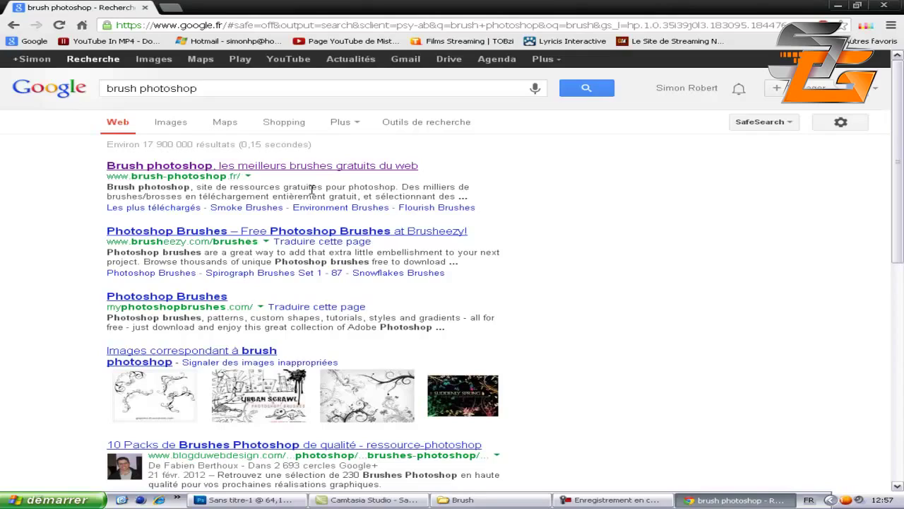
# Open brush-photoshop.fr from the search results and browse its most recent brush sets
pyautogui.click(276, 169)
pyautogui.scroll(-10, 456, 350)
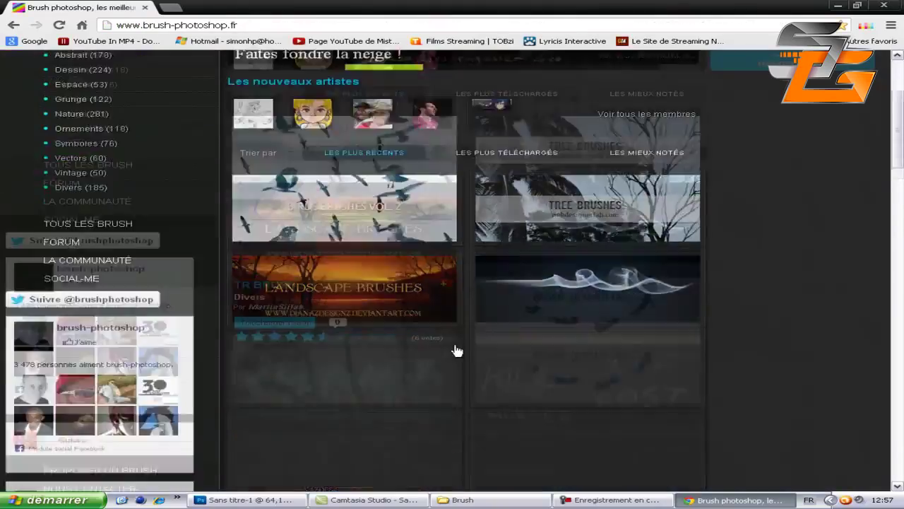
pyautogui.scroll(-3, 456, 350)
pyautogui.scroll(8, 454, 347)
pyautogui.scroll(-5, 454, 347)
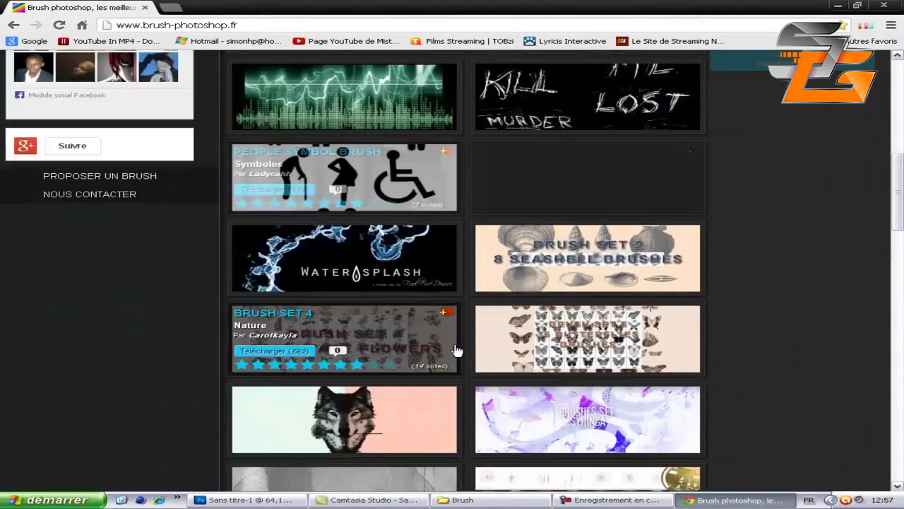
pyautogui.scroll(3, 403, 414)
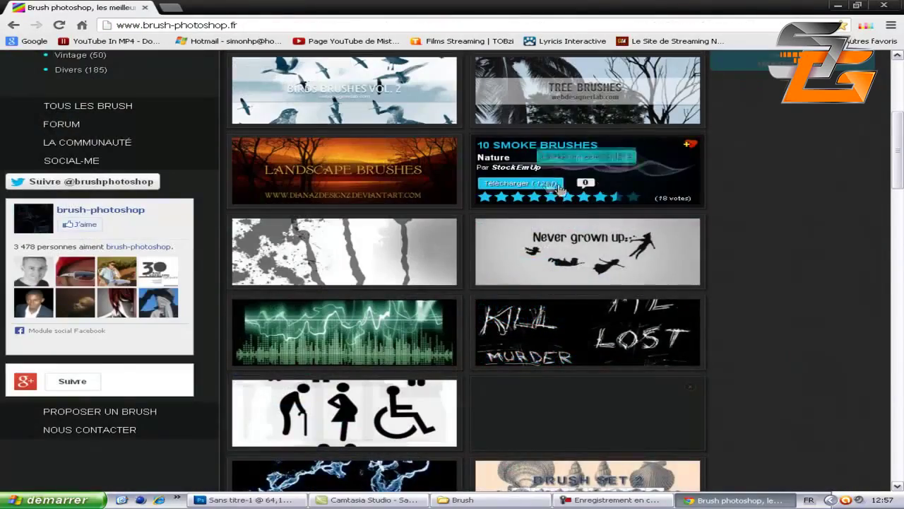
# Try to download the 10 Smoke Brushes set, and go back to the Google search results
pyautogui.click(530, 181)
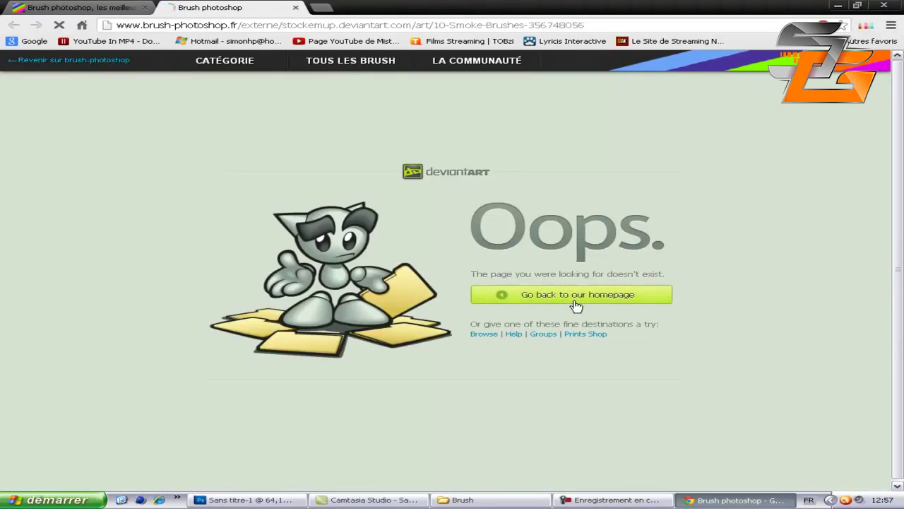
pyautogui.click(576, 305)
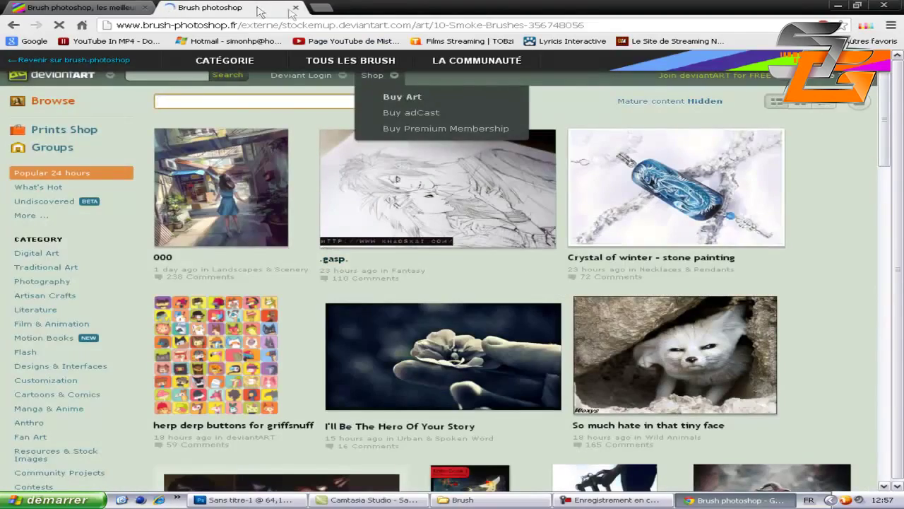
pyautogui.click(295, 8)
pyautogui.click(10, 25)
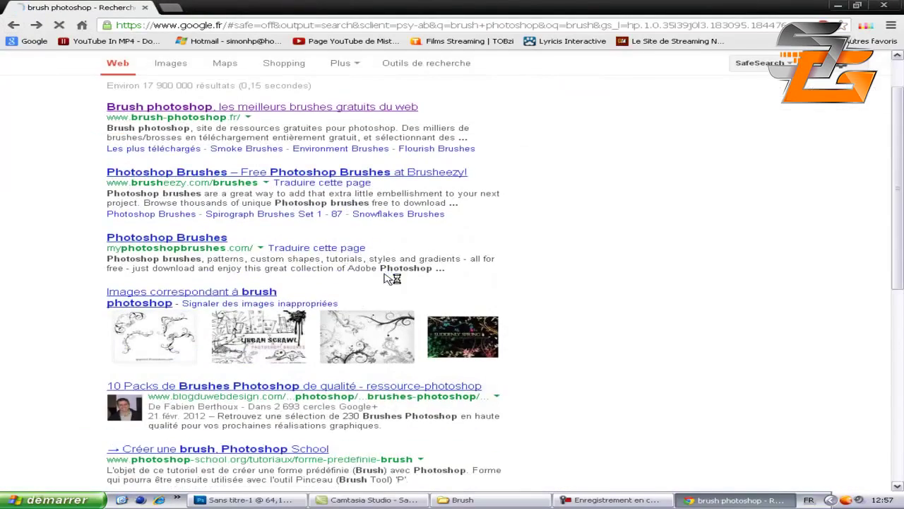
# Open the Brusheezy brushes page from the search results and download the Starfield & Star Brushes set
pyautogui.click(256, 175)
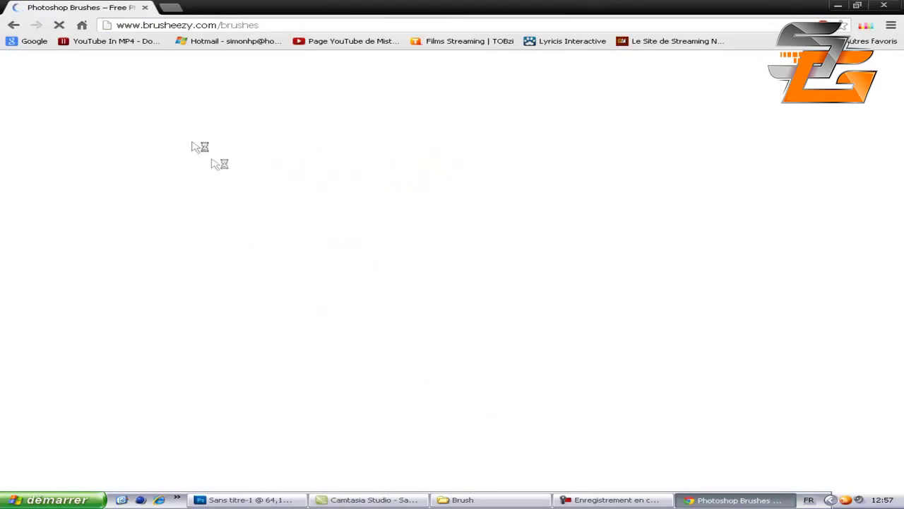
pyautogui.scroll(-7, 250, 283)
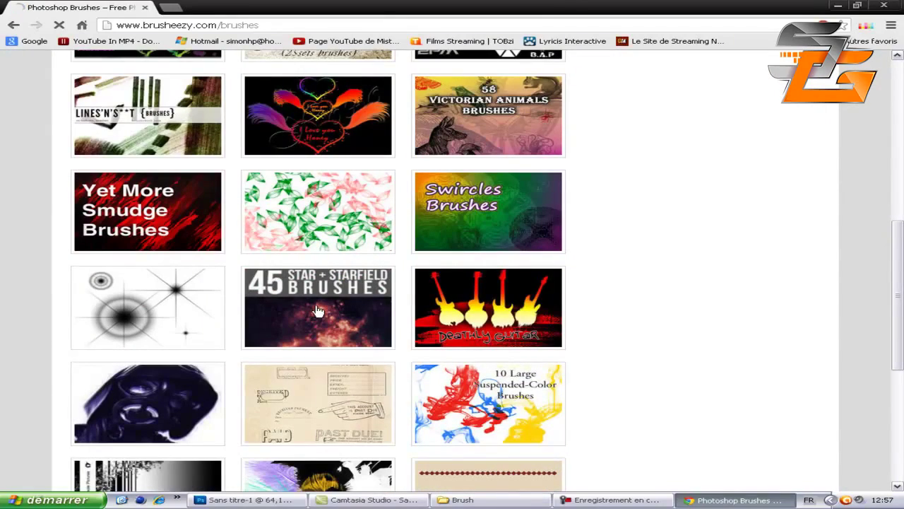
pyautogui.click(318, 311)
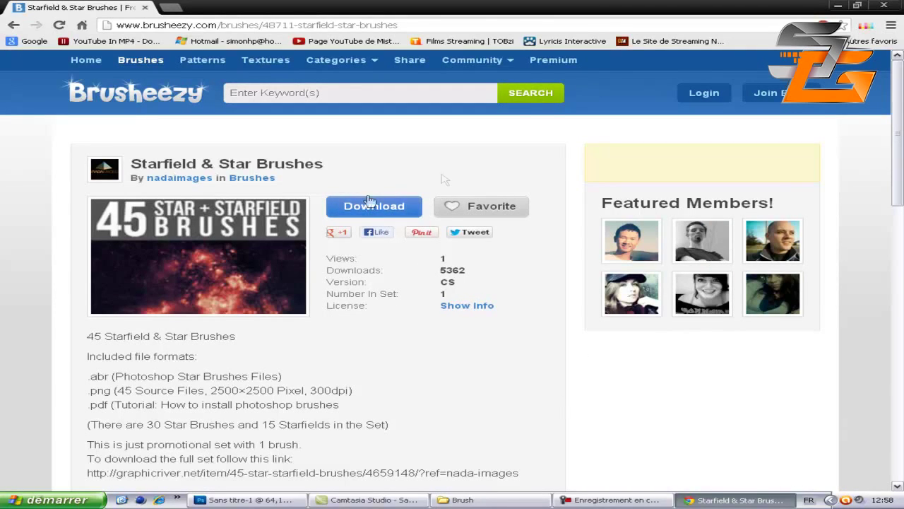
pyautogui.click(401, 208)
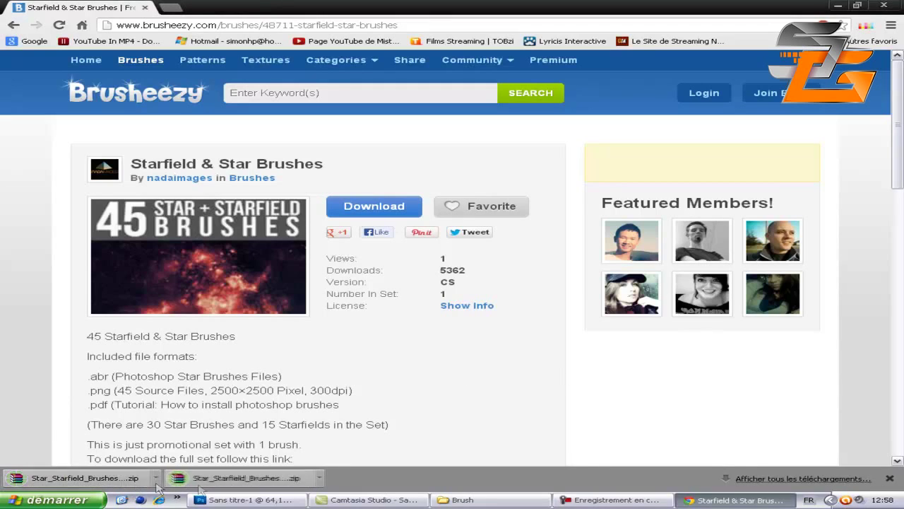
# Open the downloaded Star_Starfield_Brushes_Promo.zip in WinRAR, dismiss the licence reminder and select the .abr brush file
pyautogui.click(203, 488)
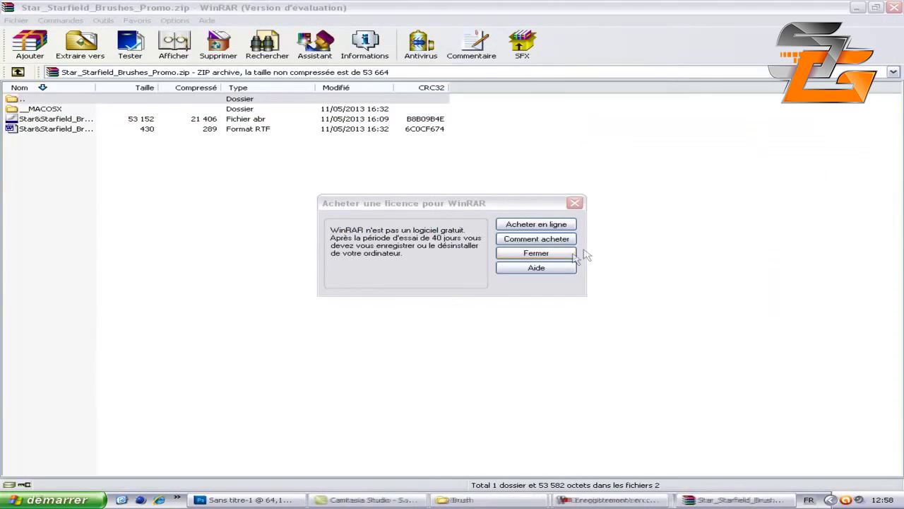
pyautogui.click(519, 249)
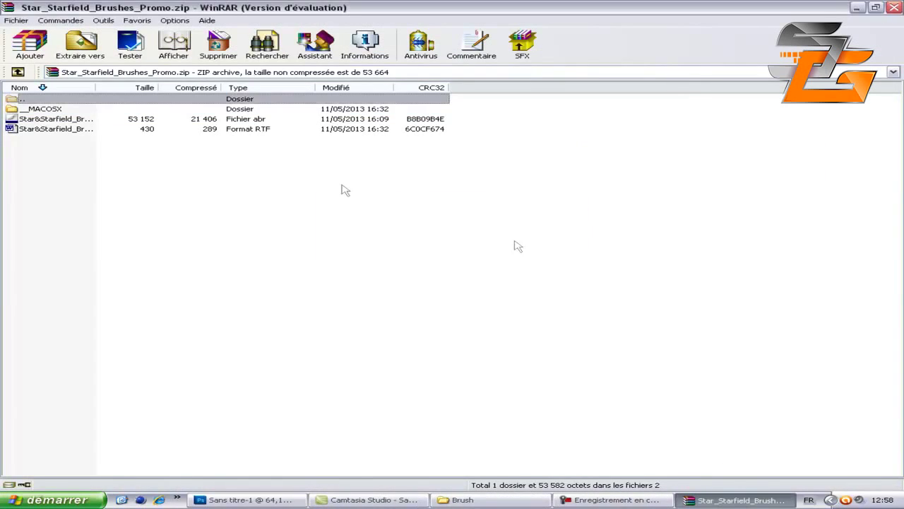
pyautogui.click(77, 122)
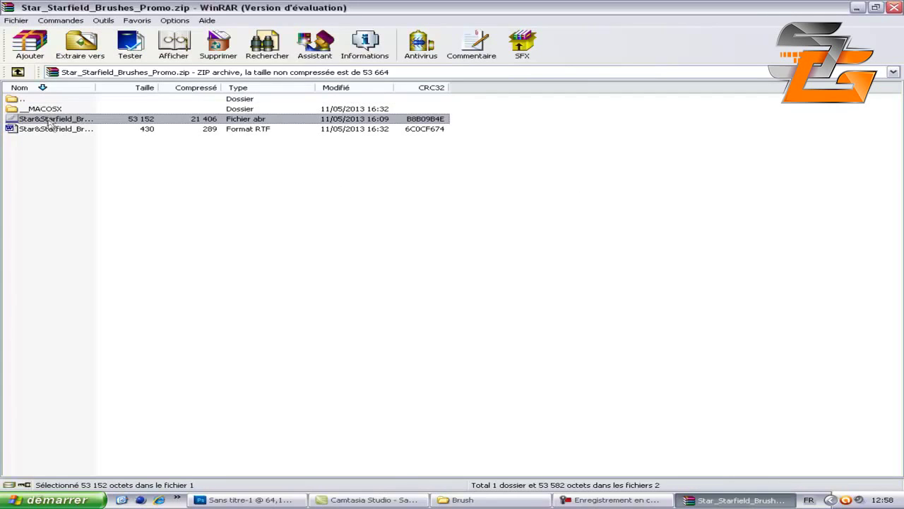
# Look at the existing ABR files in the Brush folder and return to the WinRAR archive
pyautogui.click(494, 499)
pyautogui.click(235, 91)
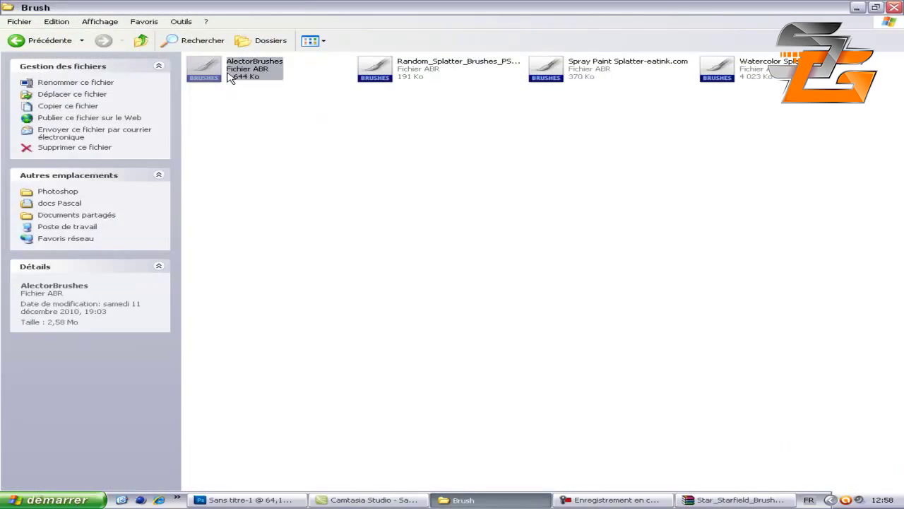
pyautogui.hotkey('alt', 'Tab')
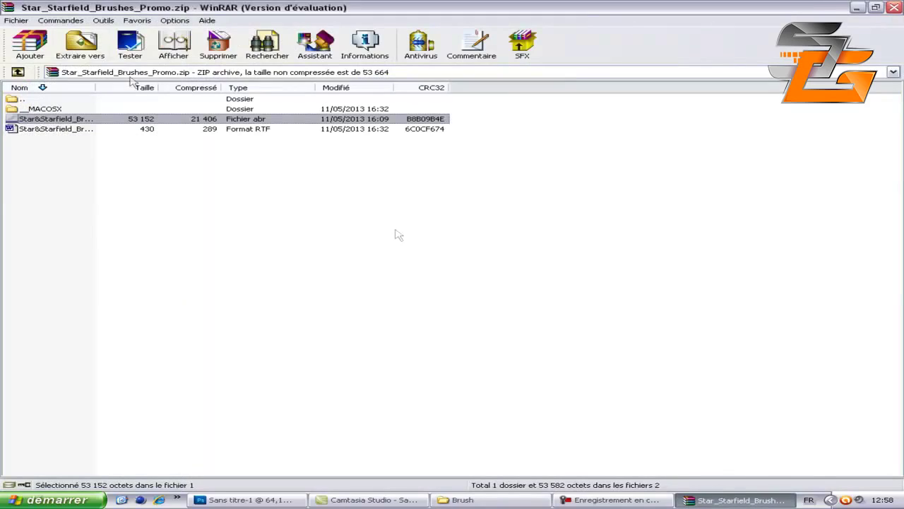
# Extract the selected .abr brush file to the desktop (Bureau) and close WinRAR
pyautogui.click(80, 44)
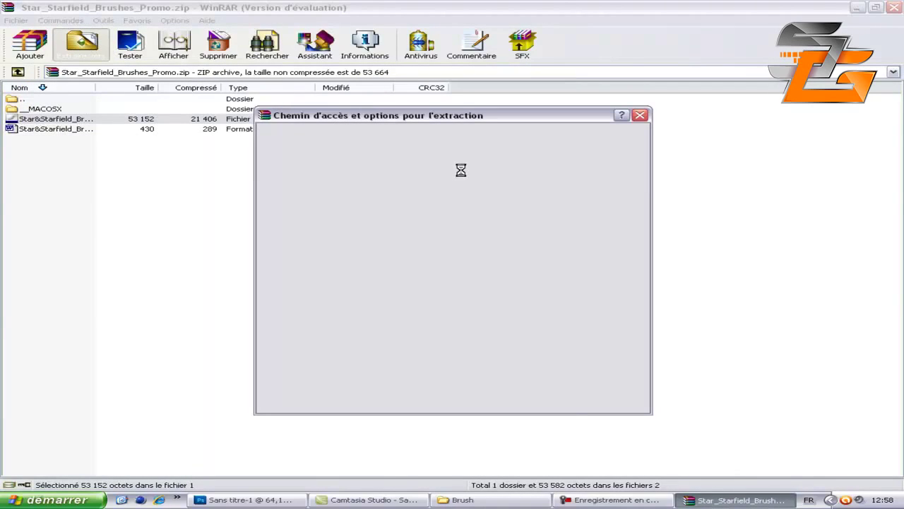
pyautogui.click(472, 185)
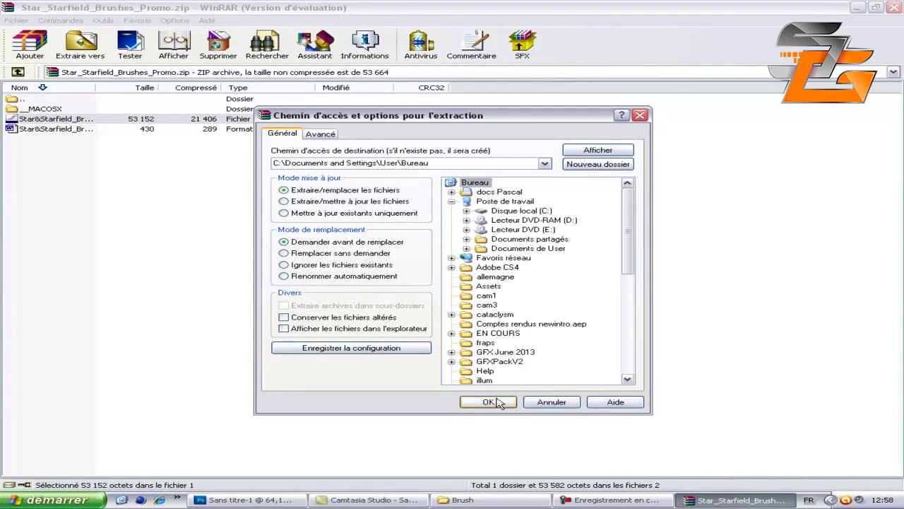
pyautogui.click(489, 402)
pyautogui.click(895, 7)
# Show the desktop and move the extracted Star&Starfield_Brushes_Promo file to a free spot above the statue
pyautogui.click(500, 503)
pyautogui.press('super+d')
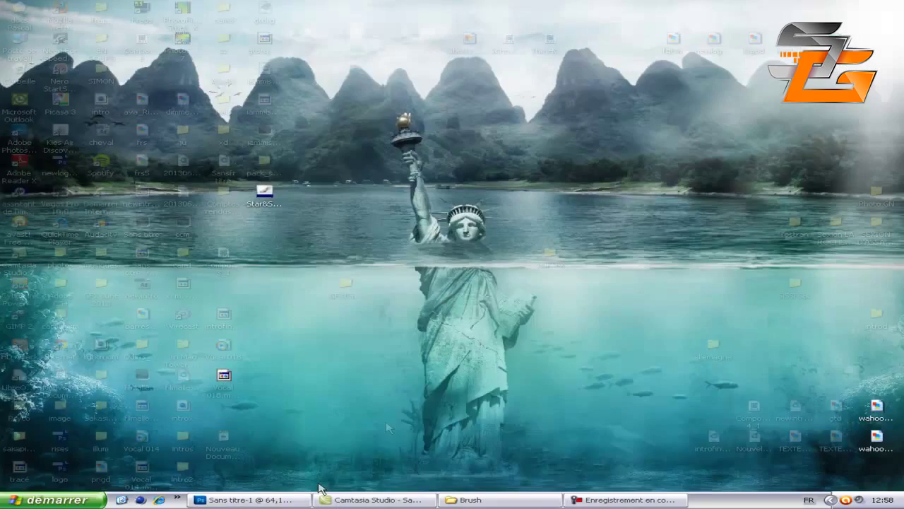
pyautogui.moveTo(264, 191); pyautogui.dragTo(469, 162)
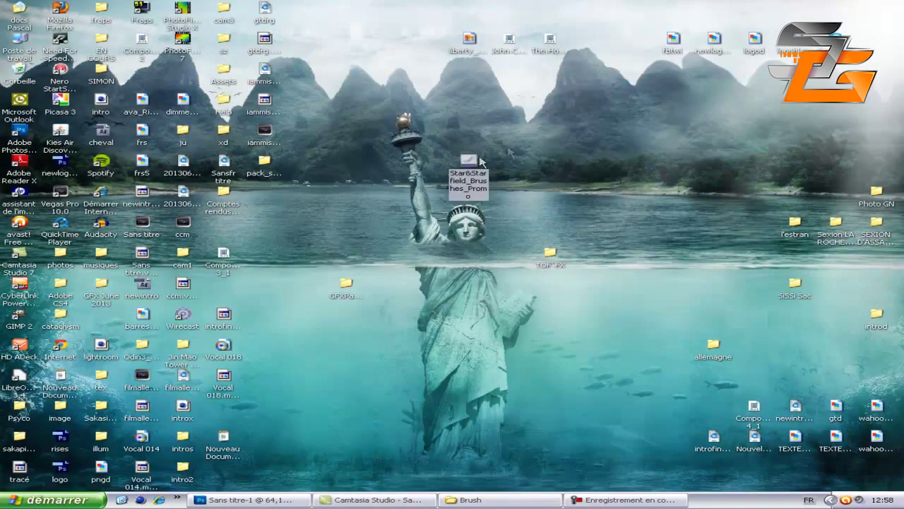
pyautogui.click(345, 286)
pyautogui.click(550, 255)
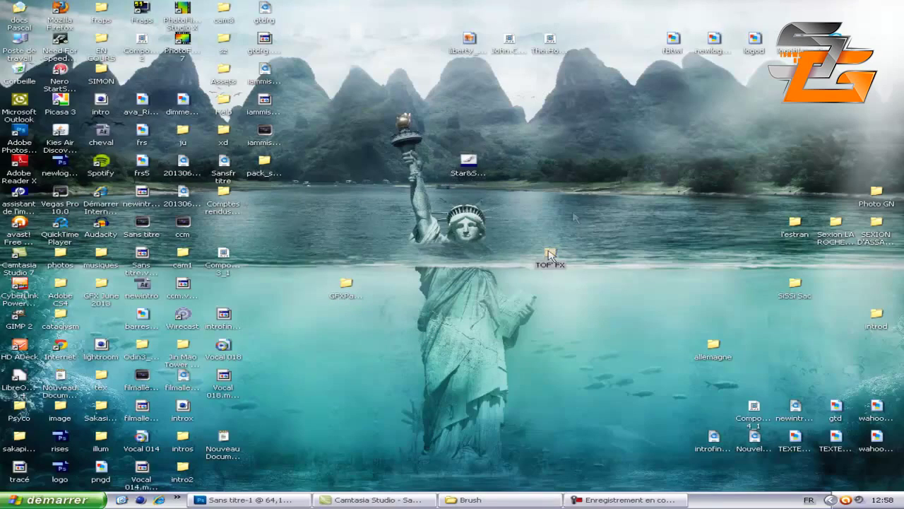
# Switch to Photoshop, activate the Brush tool and look through its brush presets down to the end of the list
pyautogui.click(251, 499)
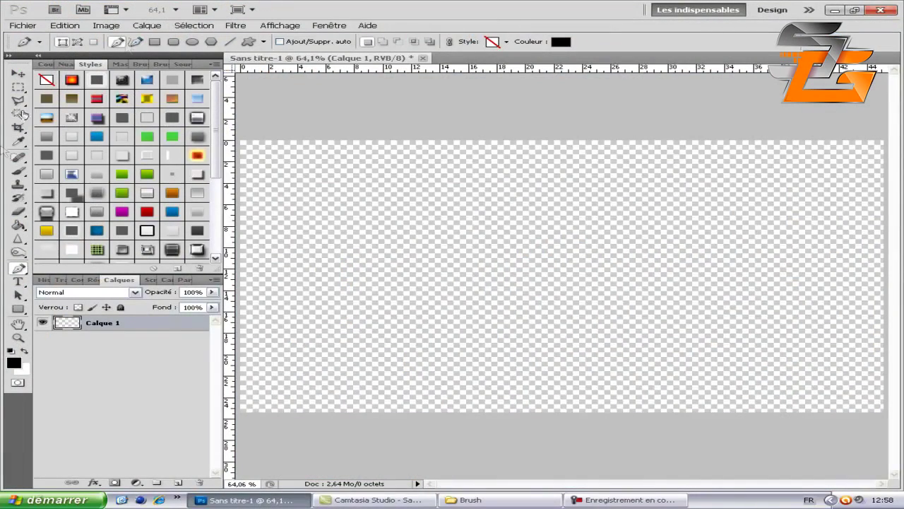
pyautogui.click(18, 171)
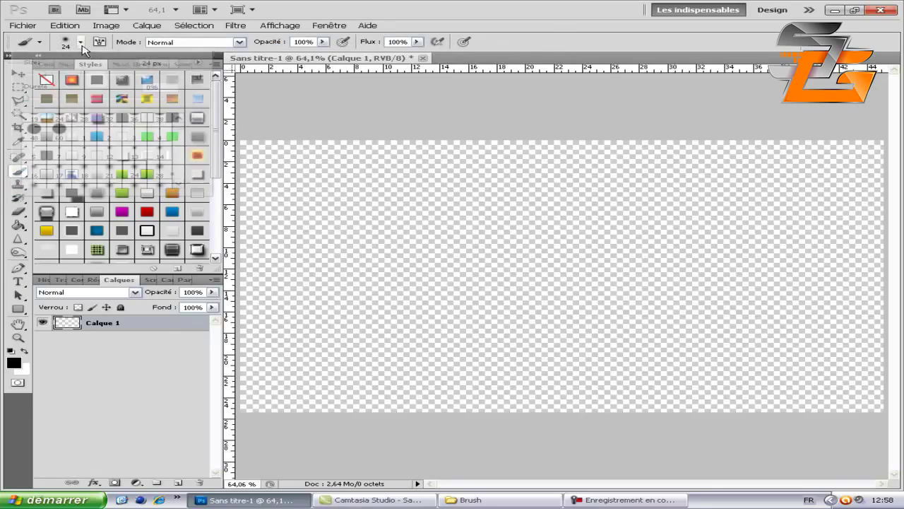
pyautogui.click(81, 42)
pyautogui.moveTo(181, 129); pyautogui.dragTo(186, 205)
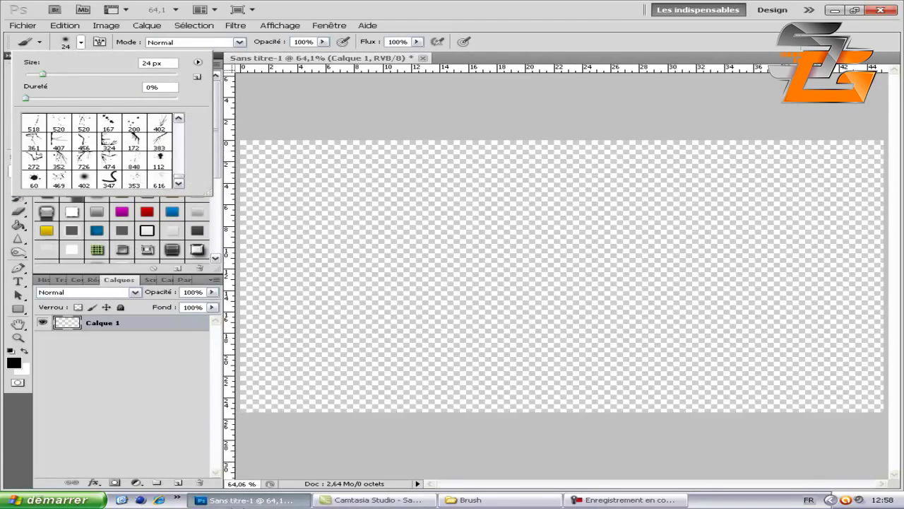
# Load the Star&Starfield_Brushes_Promo file from the desktop into Photoshop and select the 353 px brush preset
pyautogui.click(248, 500)
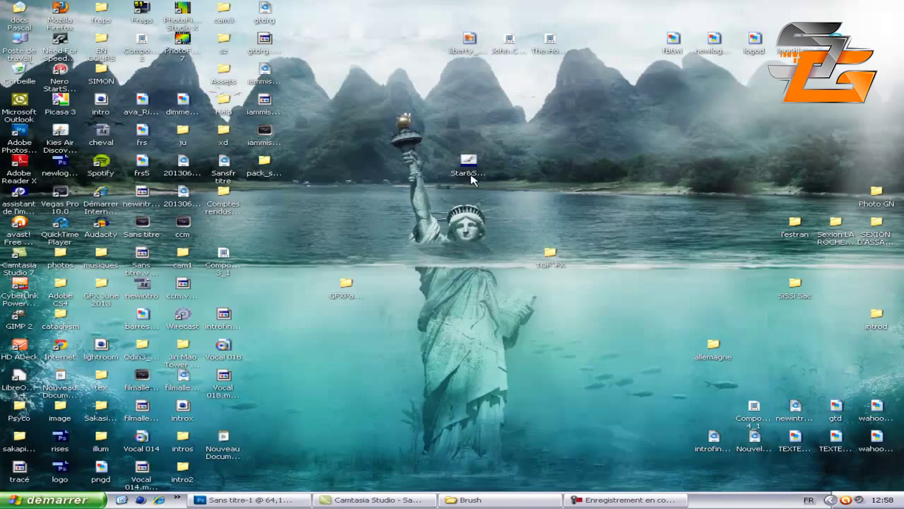
pyautogui.click(472, 179)
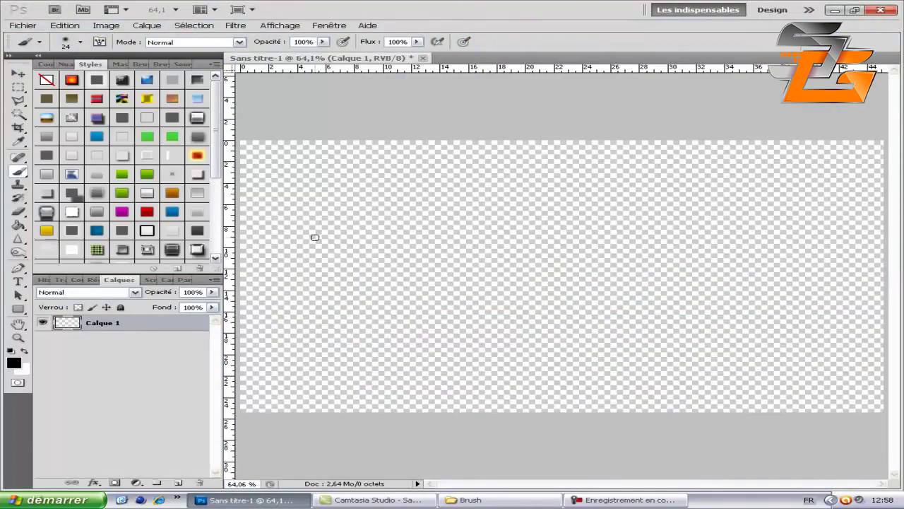
pyautogui.click(82, 42)
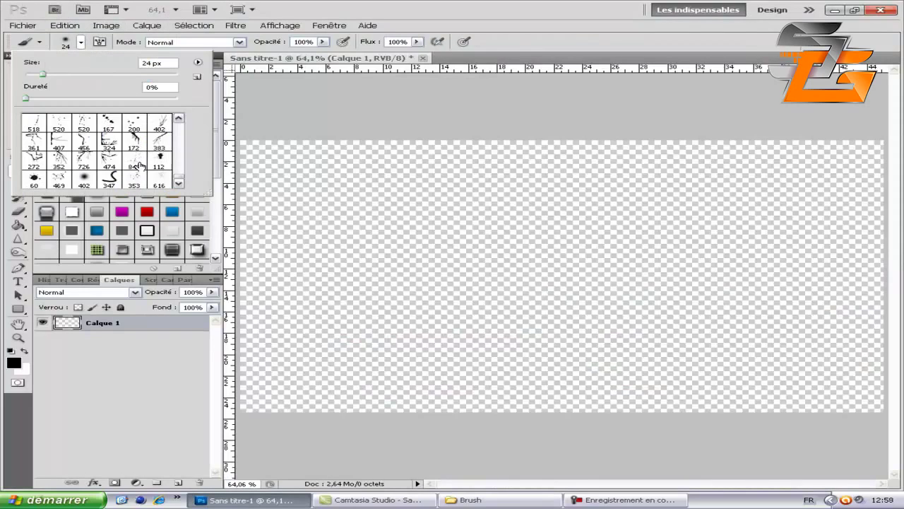
pyautogui.click(154, 185)
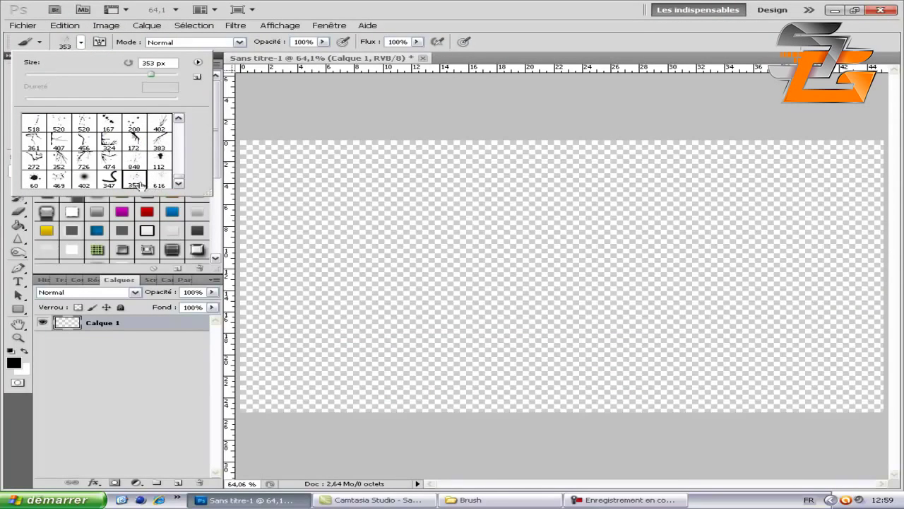
# Bring up the Brush folder and open Poste de travail to browse the computer's drives
pyautogui.click(390, 6)
pyautogui.click(260, 501)
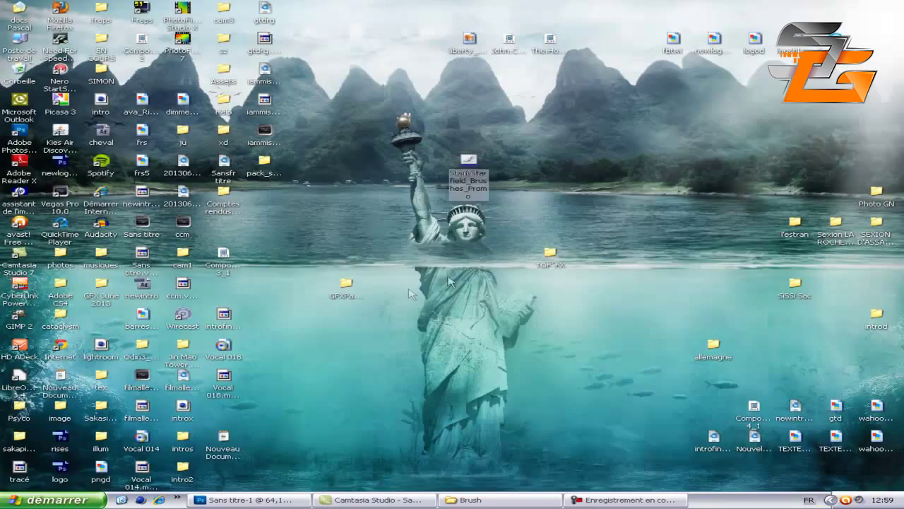
pyautogui.click(470, 499)
pyautogui.click(11, 503)
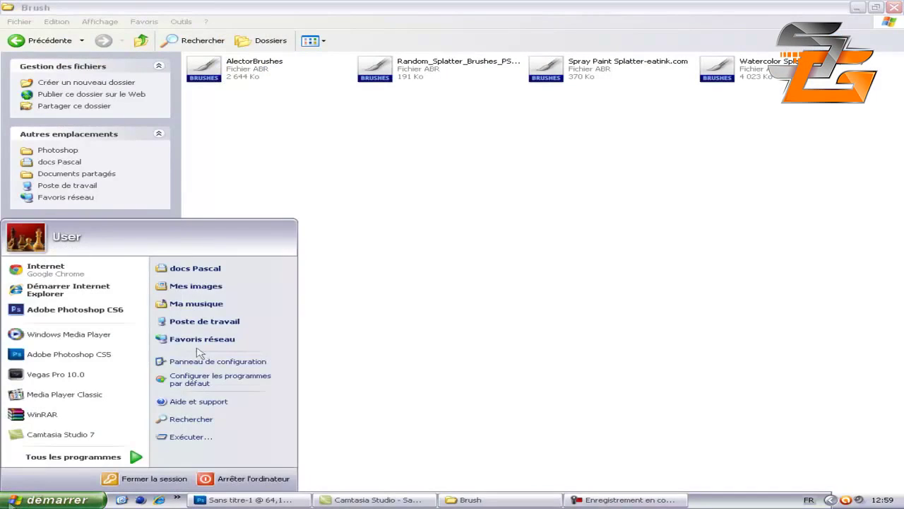
pyautogui.click(268, 322)
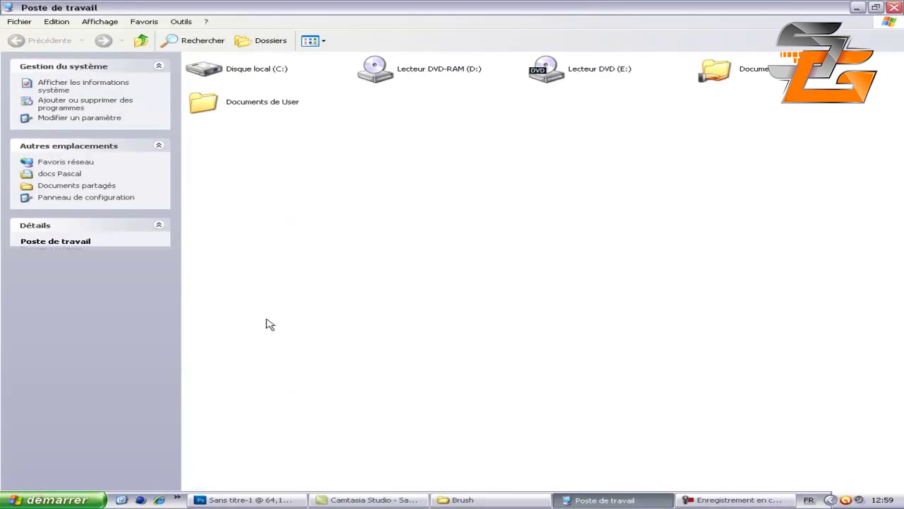
# Open the Presets > Brushes folder of Adobe Photoshop CS5 Portable, located under Program Files > Adobe on the local disk C:
pyautogui.doubleClick(256, 70)
pyautogui.doubleClick(579, 101)
pyautogui.doubleClick(230, 69)
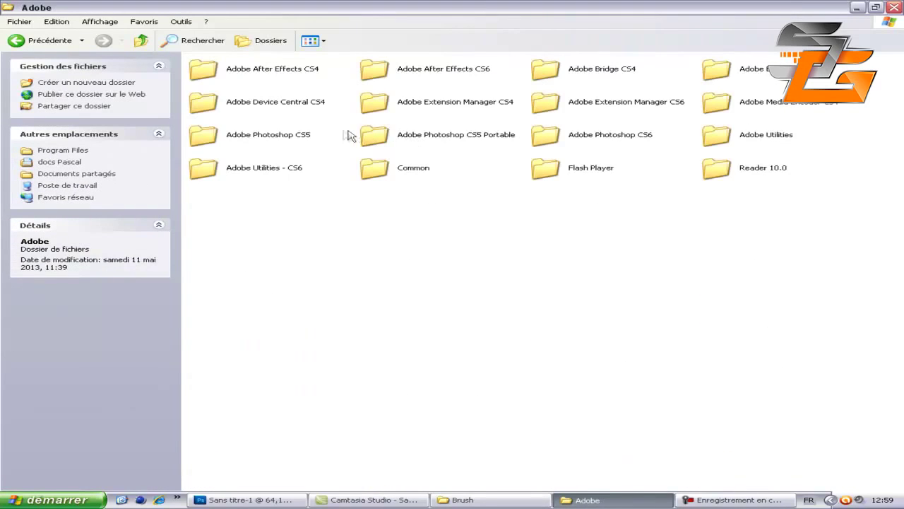
pyautogui.doubleClick(452, 141)
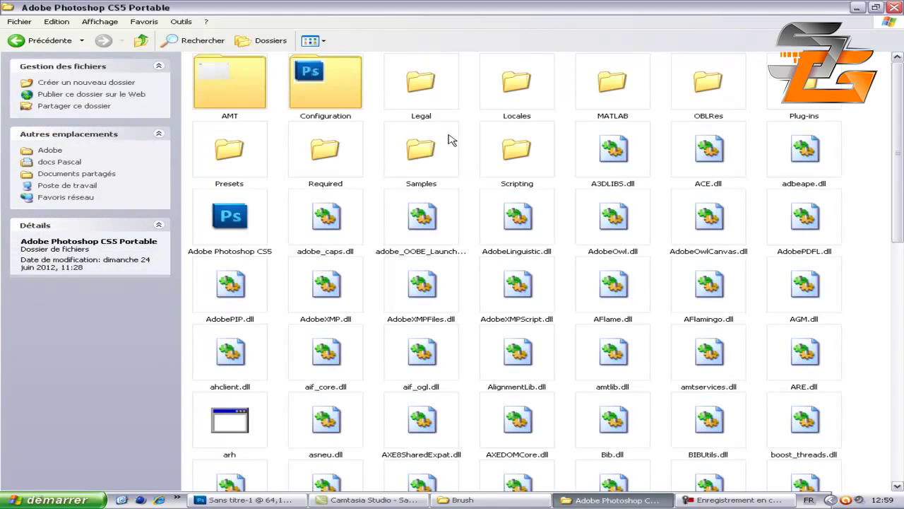
pyautogui.doubleClick(255, 185)
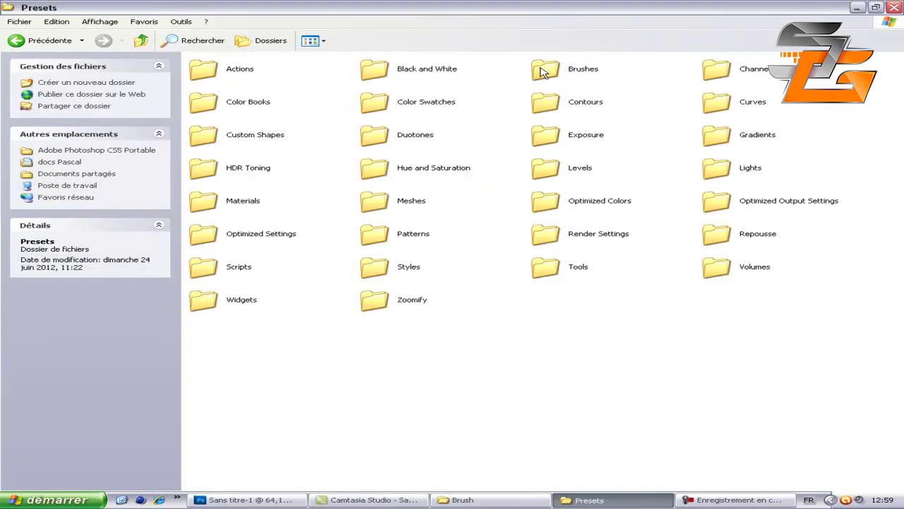
pyautogui.doubleClick(543, 72)
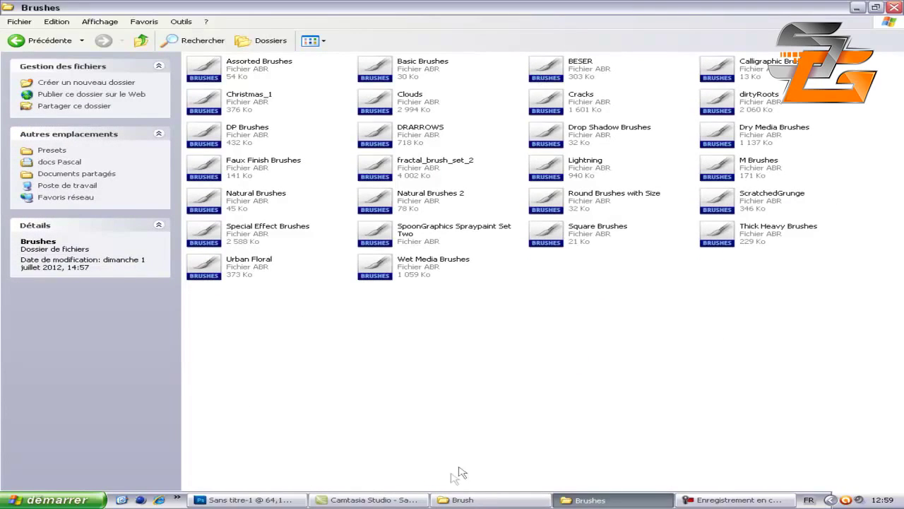
# Copy the Random_Splatter_Brushes file from the Brush folder into Photoshop's Brushes presets folder
pyautogui.click(463, 499)
pyautogui.click(413, 74)
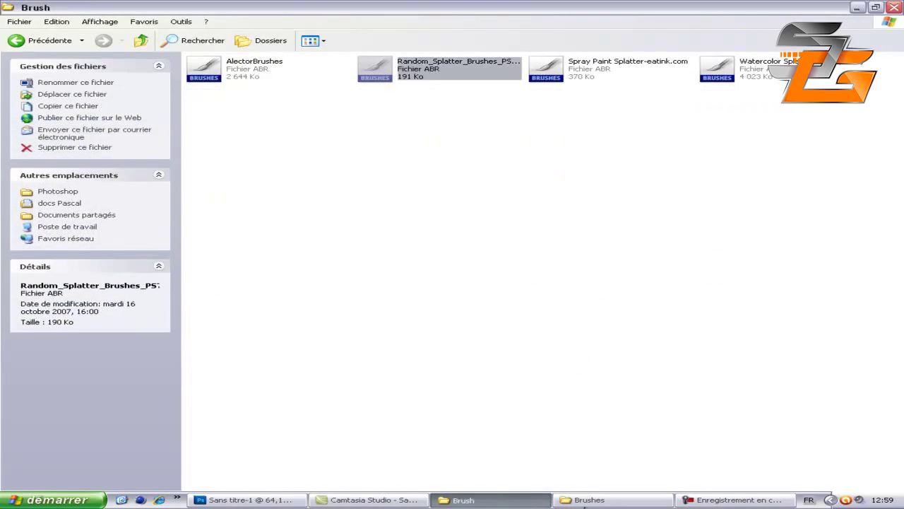
pyautogui.hotkey('alt', 'Tab')
pyautogui.hotkey('ctrl', 'v')
pyautogui.click(420, 440)
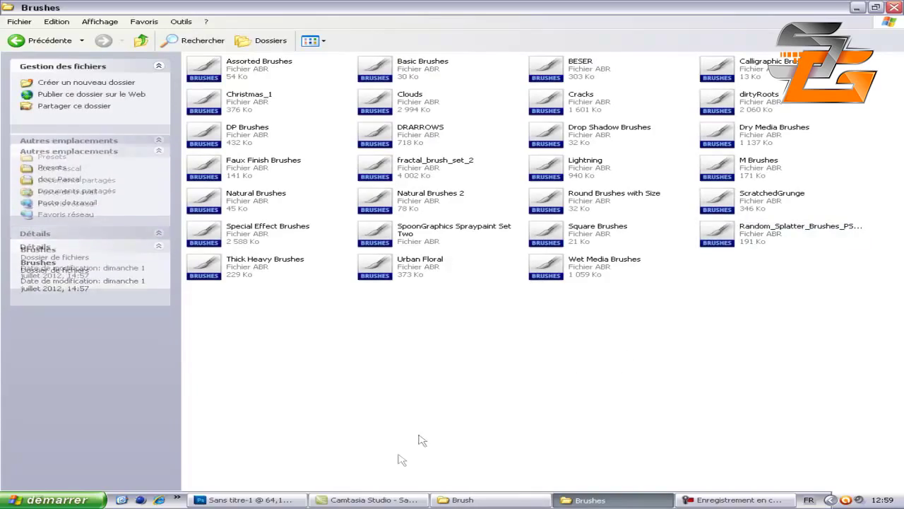
# Switch to Photoshop, paint a test stroke on the canvas with the 616 px brush and undo it
pyautogui.click(251, 500)
pyautogui.click(80, 42)
pyautogui.moveTo(381, 135)
pyautogui.mouseDown()
pyautogui.moveTo(459, 163)
pyautogui.moveTo(495, 219)
pyautogui.moveTo(438, 233)
pyautogui.mouseUp()
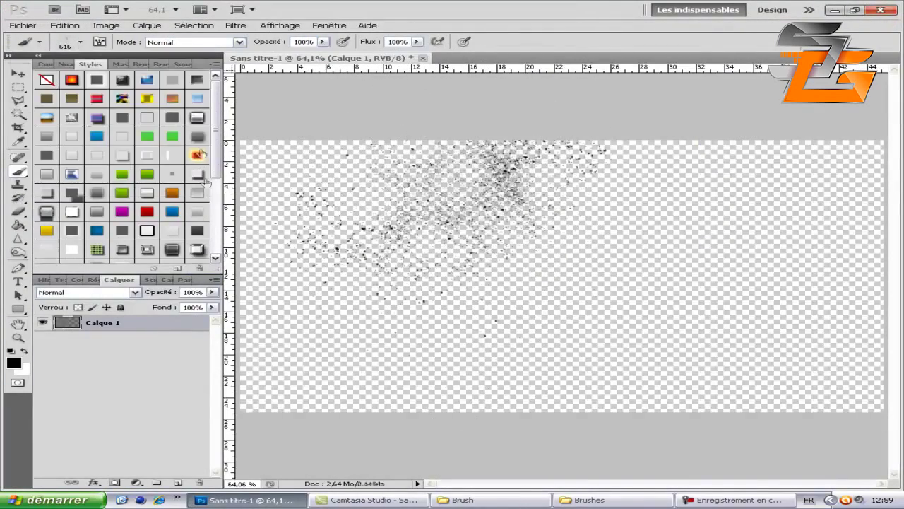
pyautogui.click(65, 24)
pyautogui.click(71, 34)
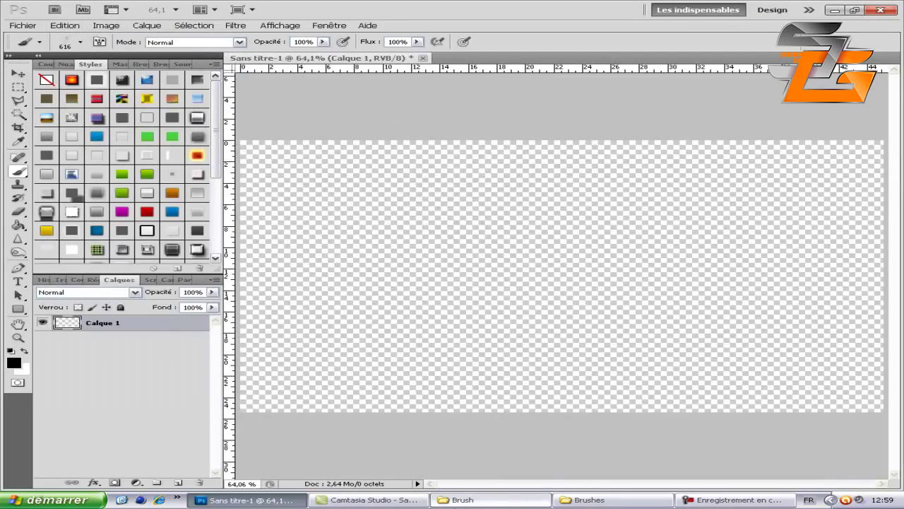
# Close the Brushes and Brush folder windows
pyautogui.rightClick(600, 499)
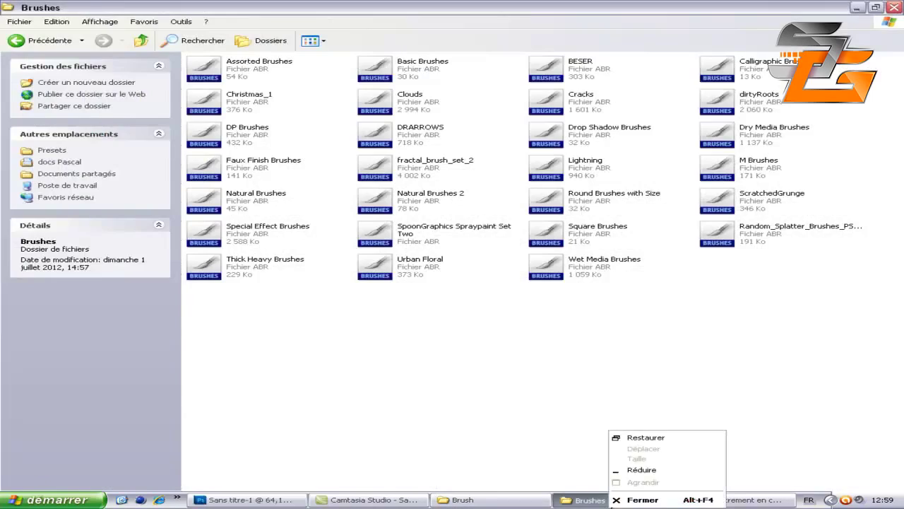
pyautogui.click(618, 488)
pyautogui.rightClick(506, 498)
pyautogui.click(511, 489)
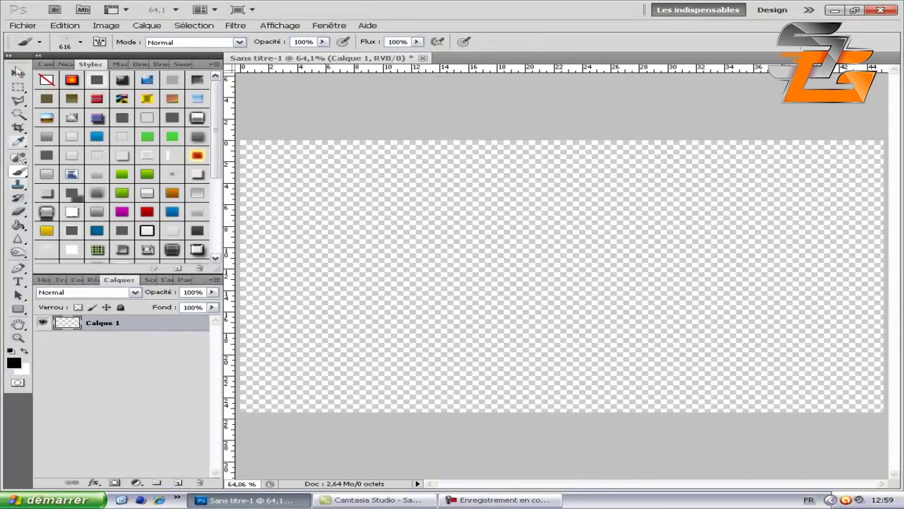
# Choose the soft round 65 px brush preset with 0% hardness
pyautogui.click(81, 42)
pyautogui.moveTo(179, 177)
pyautogui.mouseDown()
pyautogui.moveTo(191, 124)
pyautogui.moveTo(178, 126)
pyautogui.mouseUp()
pyautogui.scroll(-2, 122, 165)
pyautogui.scroll(-2, 124, 168)
pyautogui.doubleClick(134, 178)
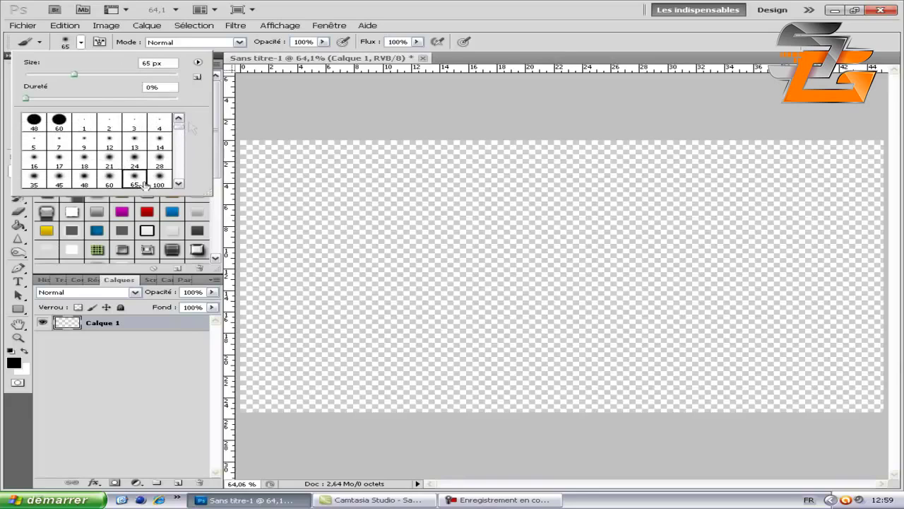
# Paint a trial S-shaped stroke on Calque 1 and undo it to clear the canvas
pyautogui.moveTo(456, 198)
pyautogui.mouseDown()
pyautogui.moveTo(455, 306)
pyautogui.moveTo(326, 289)
pyautogui.mouseUp()
pyautogui.moveTo(431, 215)
pyautogui.mouseDown()
pyautogui.moveTo(374, 280)
pyautogui.moveTo(423, 201)
pyautogui.mouseUp()
pyautogui.click(64, 25)
pyautogui.click(78, 35)
pyautogui.click(64, 25)
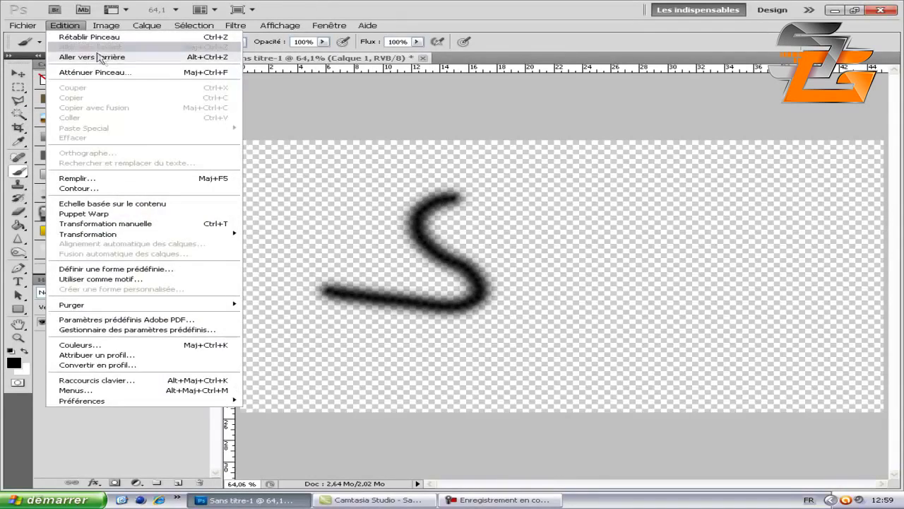
pyautogui.click(81, 55)
# Paint a freehand outline of joined angular shapes with a rounded end across the middle of Calque 1
pyautogui.moveTo(397, 237)
pyautogui.mouseDown()
pyautogui.moveTo(467, 292)
pyautogui.moveTo(513, 222)
pyautogui.moveTo(413, 205)
pyautogui.moveTo(390, 233)
pyautogui.mouseUp()
pyautogui.moveTo(503, 279)
pyautogui.mouseDown()
pyautogui.moveTo(611, 199)
pyautogui.moveTo(503, 221)
pyautogui.mouseUp()
pyautogui.moveTo(524, 268); pyautogui.dragTo(480, 278)
pyautogui.moveTo(438, 209)
pyautogui.mouseDown()
pyautogui.moveTo(534, 175)
pyautogui.moveTo(597, 199)
pyautogui.mouseUp()
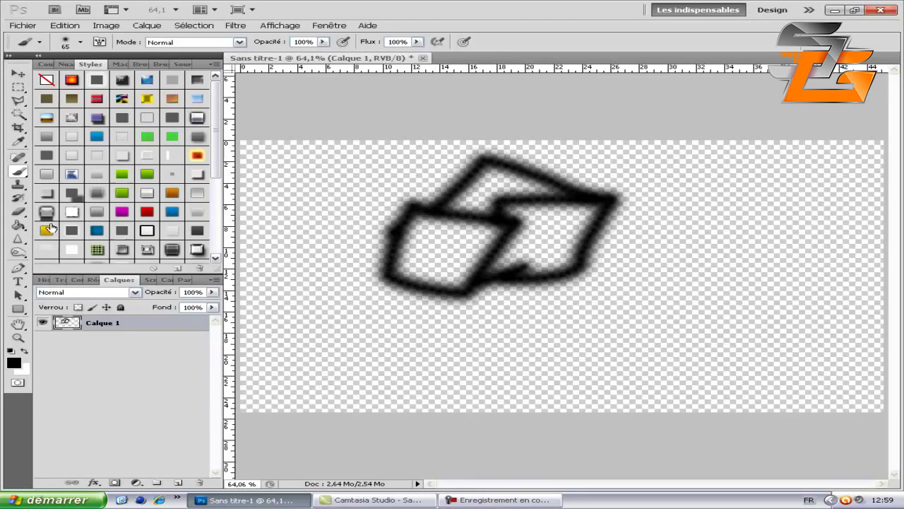
pyautogui.moveTo(408, 288)
pyautogui.mouseDown()
pyautogui.moveTo(504, 325)
pyautogui.moveTo(695, 225)
pyautogui.moveTo(606, 203)
pyautogui.moveTo(689, 172)
pyautogui.moveTo(708, 209)
pyautogui.moveTo(630, 167)
pyautogui.moveTo(636, 206)
pyautogui.moveTo(690, 235)
pyautogui.mouseUp()
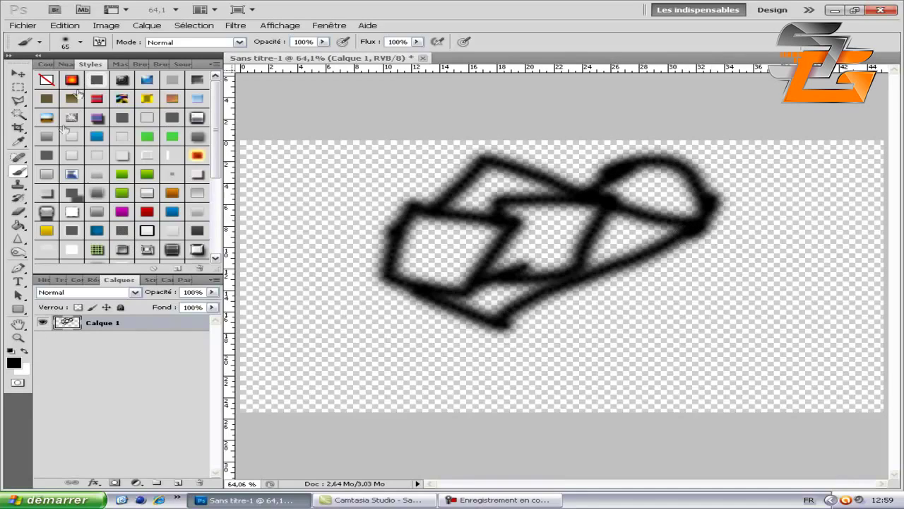
# Define the painted drawing as a new brush preset named "forme"
pyautogui.click(65, 24)
pyautogui.click(267, 44)
pyautogui.hotkey('alt', 'e')
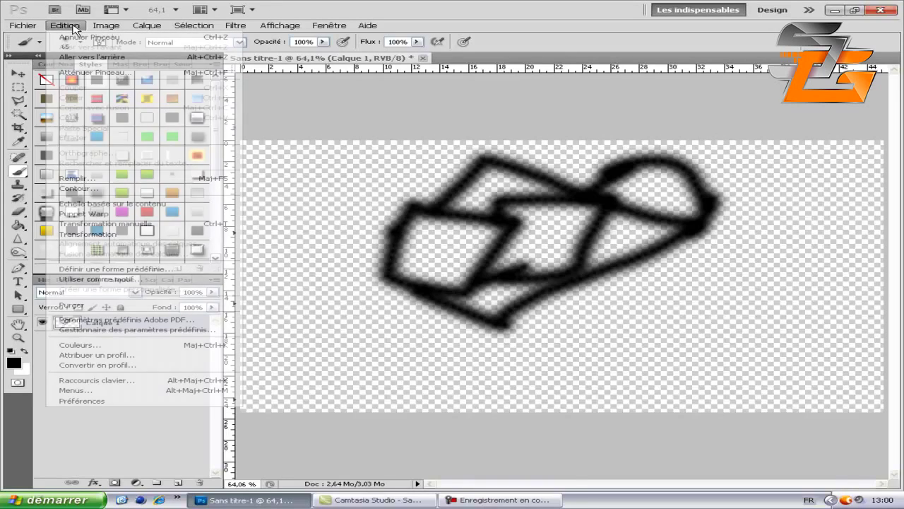
pyautogui.click(133, 271)
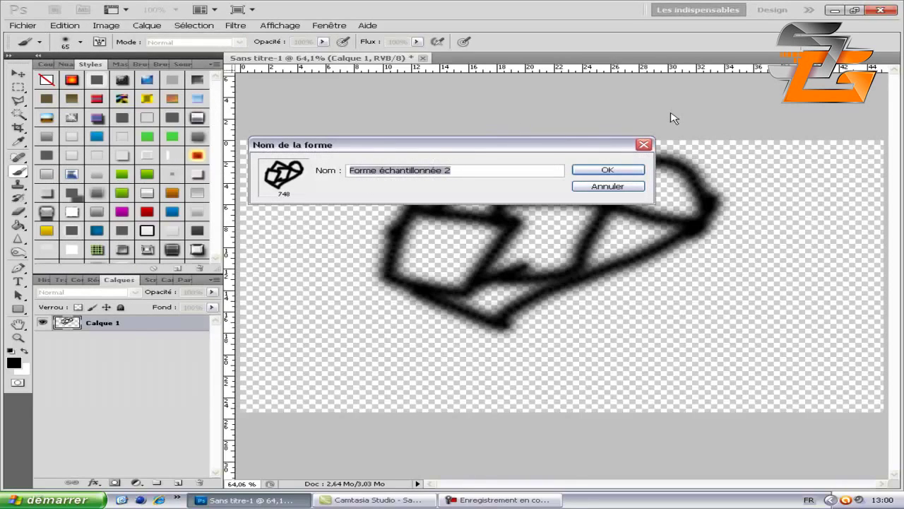
pyautogui.press('BackSpace')
pyautogui.write('forme')
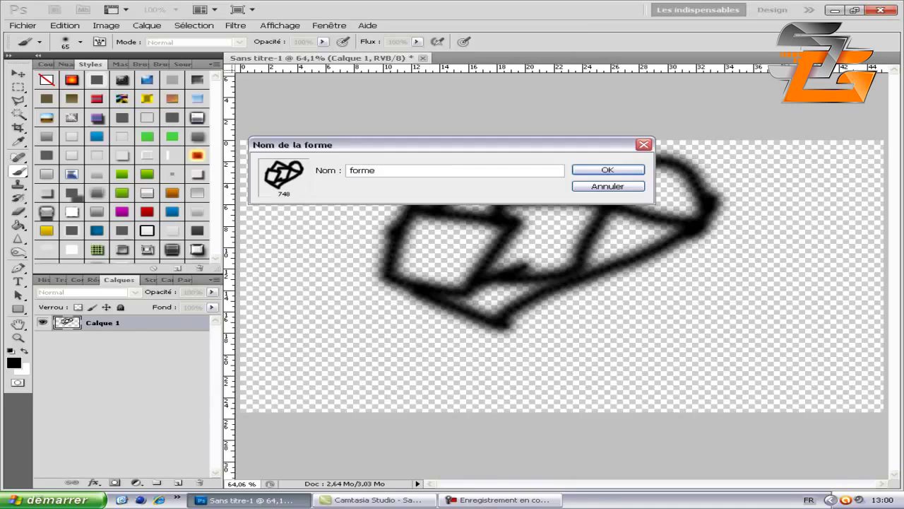
pyautogui.press('Return')
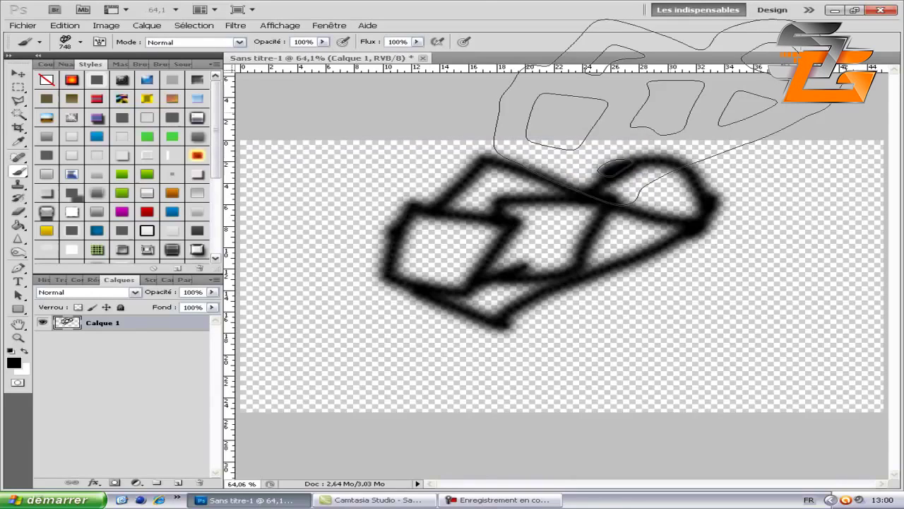
# Select the custom "forme" brush from the presets and reduce its size to 96 px
pyautogui.click(79, 43)
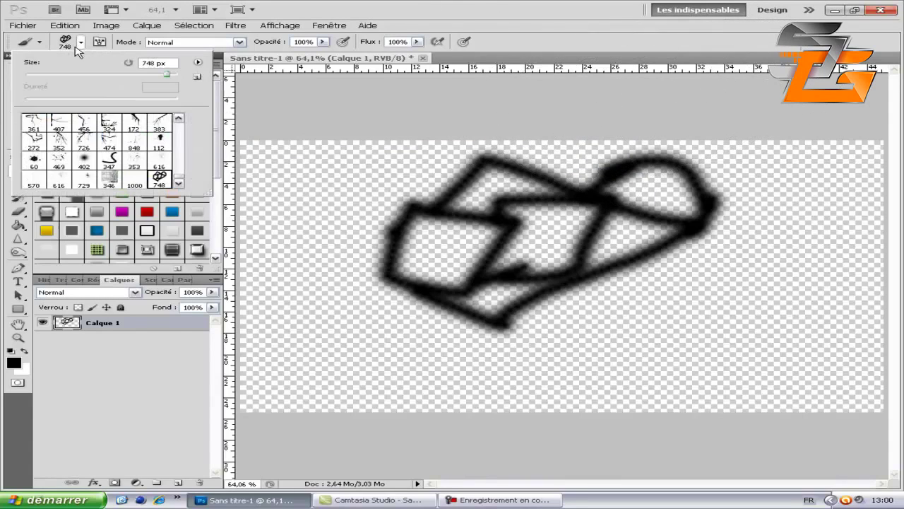
pyautogui.doubleClick(160, 182)
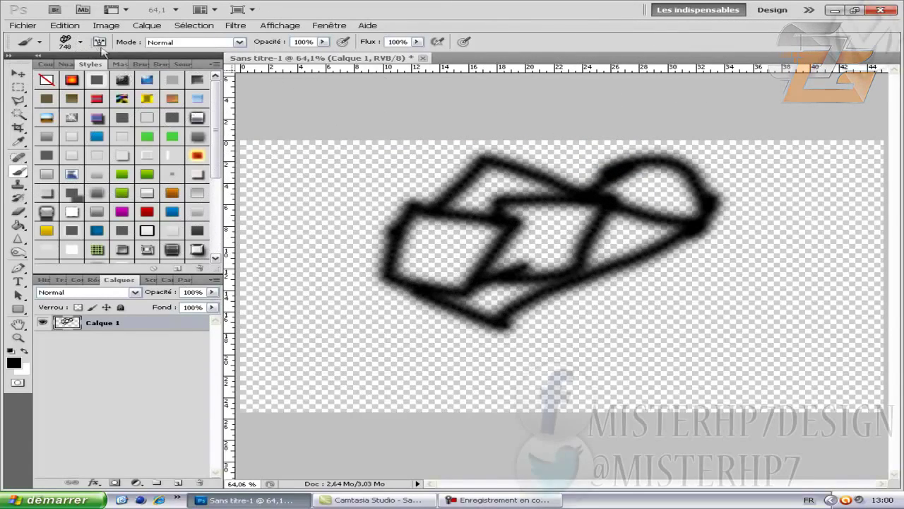
pyautogui.click(80, 43)
pyautogui.moveTo(126, 77); pyautogui.dragTo(90, 77)
# Stamp many copies of the 96 px custom brush around the large drawing on Calque 1
pyautogui.click(373, 328)
pyautogui.click(425, 347)
pyautogui.click(495, 344)
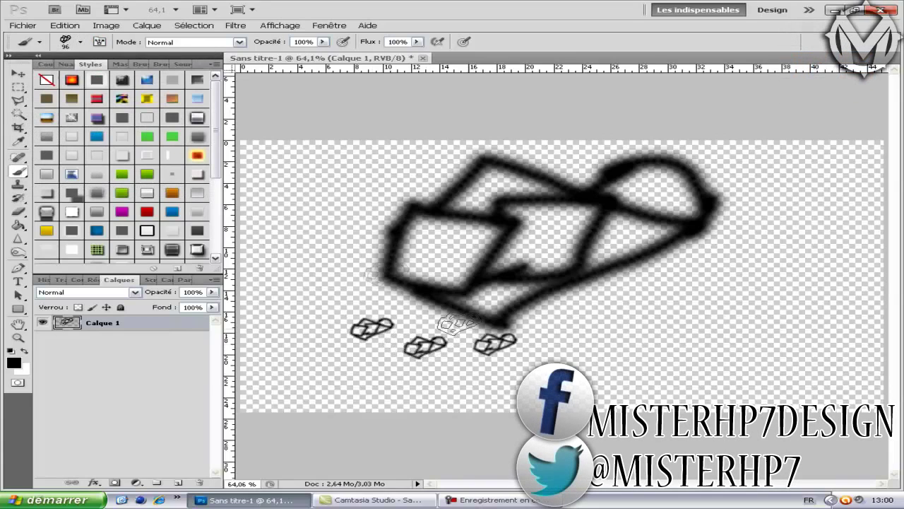
pyautogui.click(376, 267)
pyautogui.click(328, 250)
pyautogui.click(382, 201)
pyautogui.moveTo(381, 167); pyautogui.dragTo(400, 162)
pyautogui.click(348, 174)
pyautogui.click(644, 329)
pyautogui.click(713, 277)
pyautogui.click(770, 206)
pyautogui.click(756, 190)
pyautogui.click(664, 291)
pyautogui.click(579, 325)
pyautogui.click(631, 389)
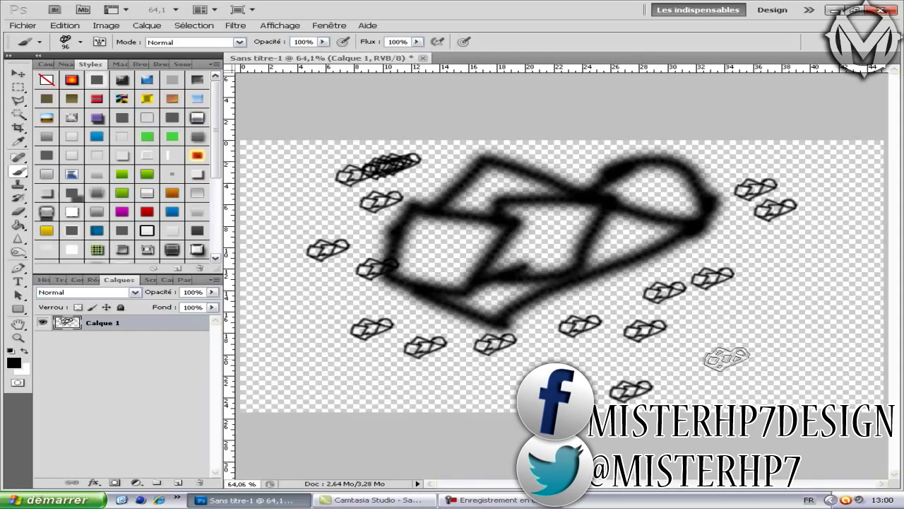
pyautogui.click(779, 306)
pyautogui.click(747, 245)
pyautogui.click(705, 255)
pyautogui.click(642, 271)
pyautogui.click(620, 303)
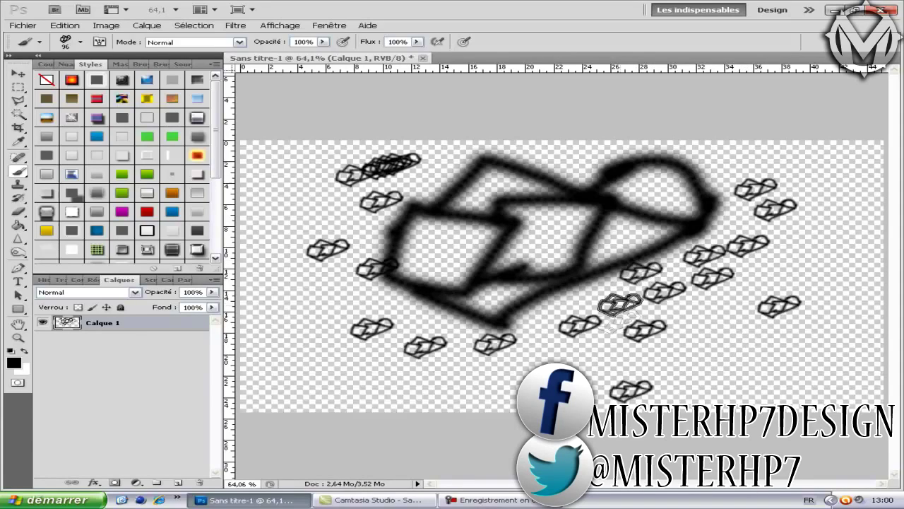
pyautogui.click(612, 341)
pyautogui.click(589, 360)
pyautogui.click(543, 366)
pyautogui.click(494, 384)
pyautogui.click(444, 383)
pyautogui.click(398, 378)
pyautogui.click(361, 353)
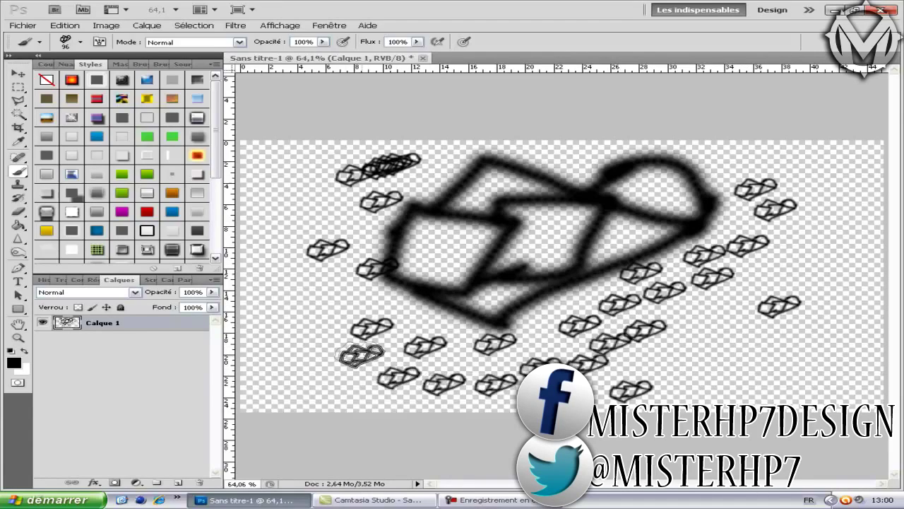
pyautogui.click(325, 327)
pyautogui.click(348, 299)
pyautogui.click(432, 311)
pyautogui.scroll(-5, 178, 224)
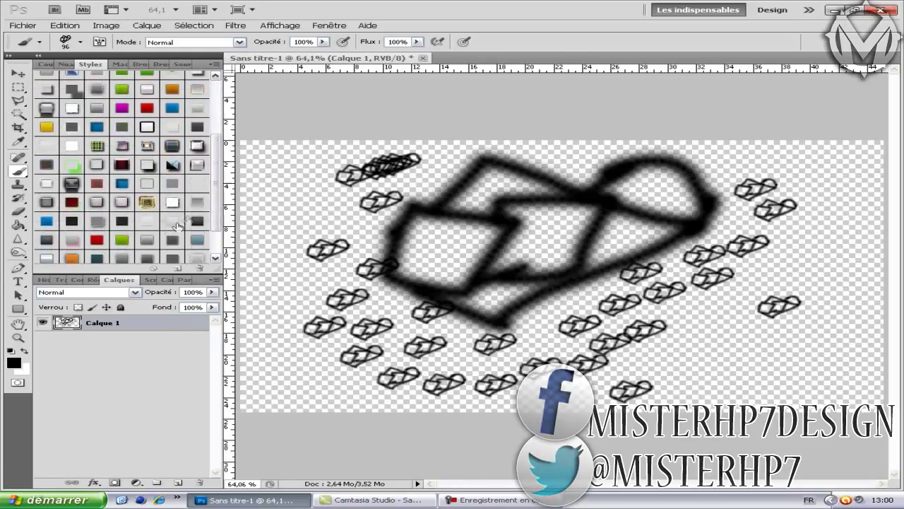
pyautogui.scroll(-2, 205, 248)
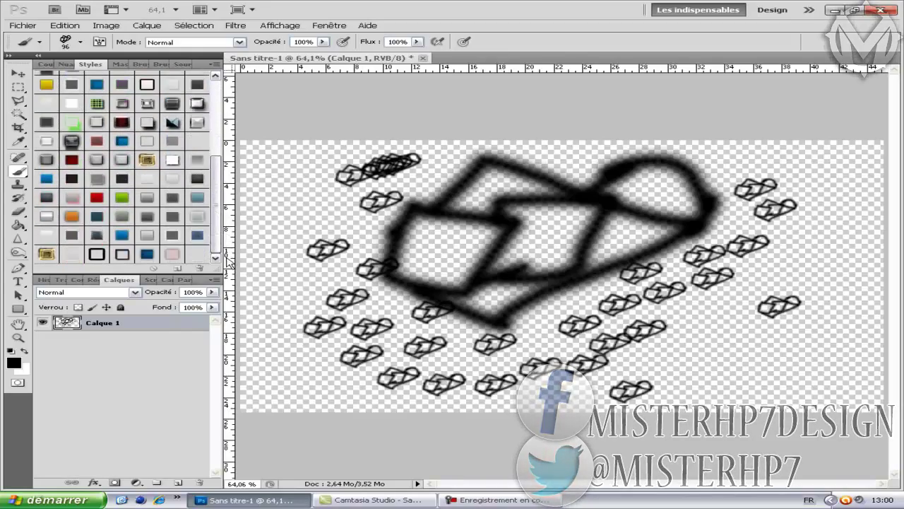
pyautogui.click(502, 500)
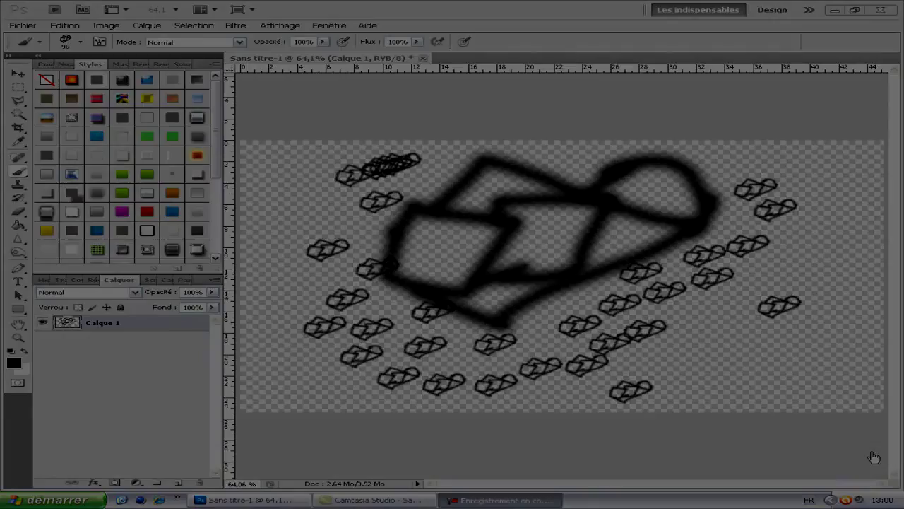